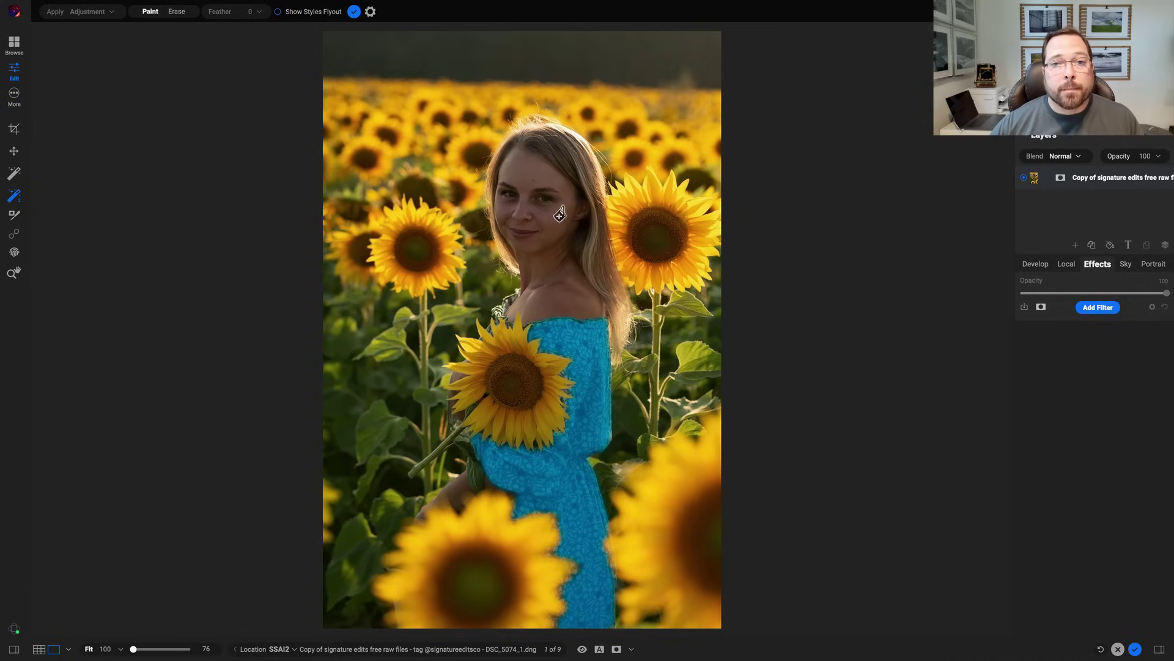
- Select the whole woman, including hair, skin and dress, and apply a local Adjustment with exposure 0.65
{"action": "left_click", "coordinate": [554, 152]}
{"action": "left_click", "coordinate": [536, 186]}
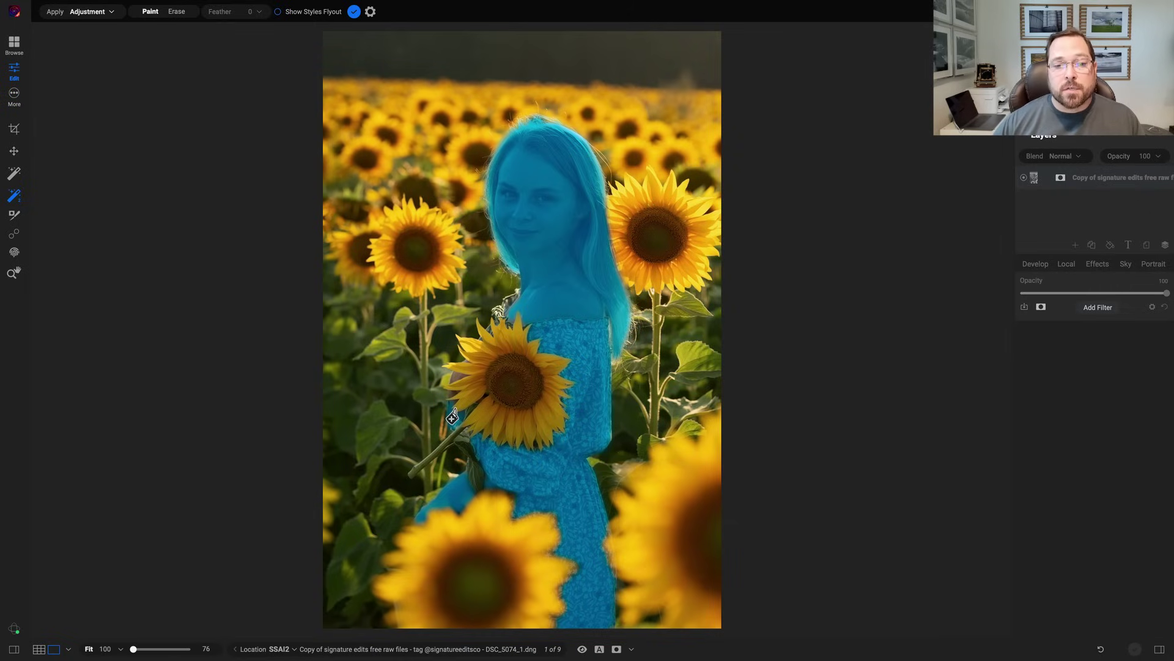
{"action": "right_click", "coordinate": [531, 293]}
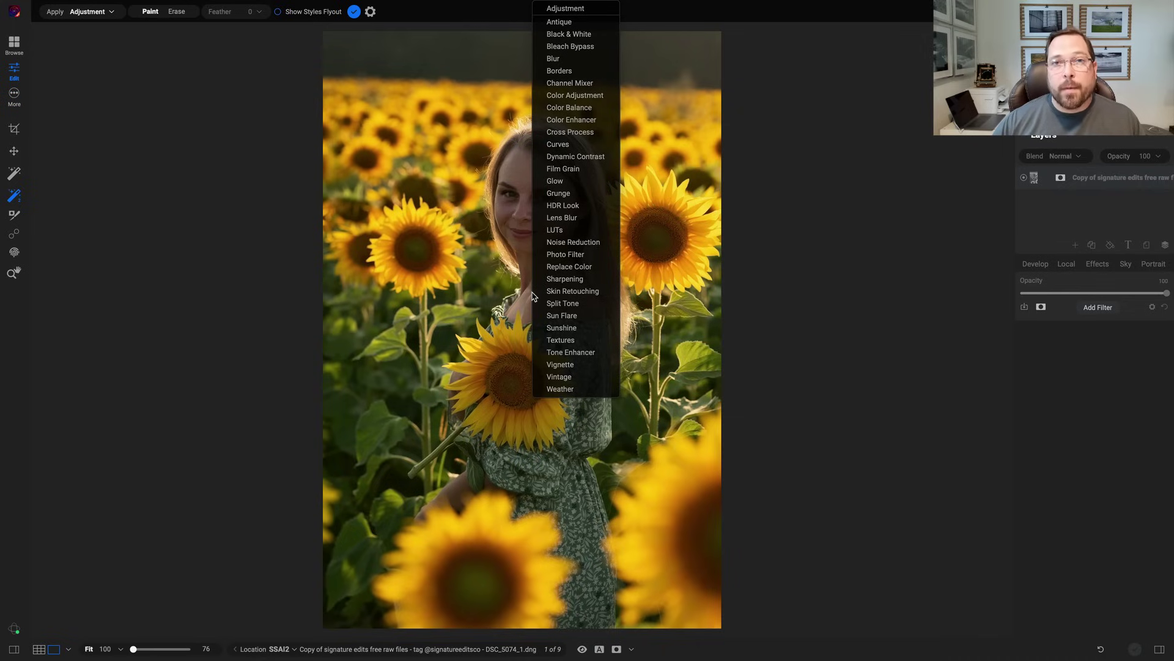
{"action": "left_click", "coordinate": [565, 8]}
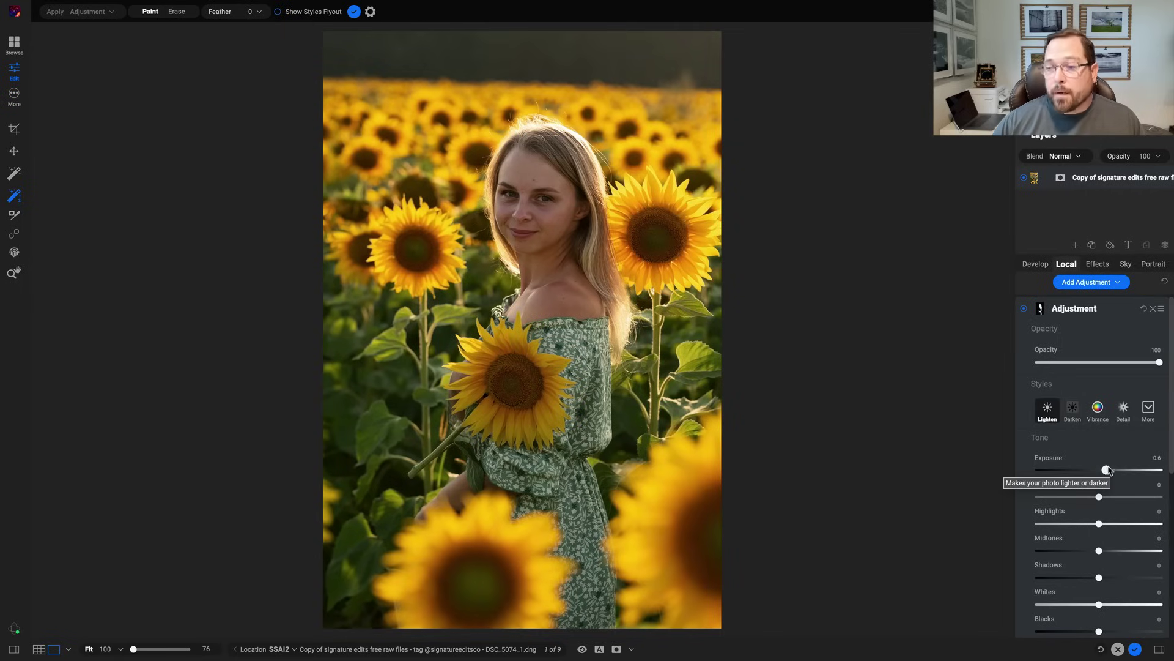
{"action": "mouse_move", "coordinate": [1105, 470]}
{"action": "left_mouse_down"}
{"action": "mouse_move", "coordinate": [1088, 470]}
{"action": "mouse_move", "coordinate": [1106, 470]}
{"action": "left_mouse_up"}
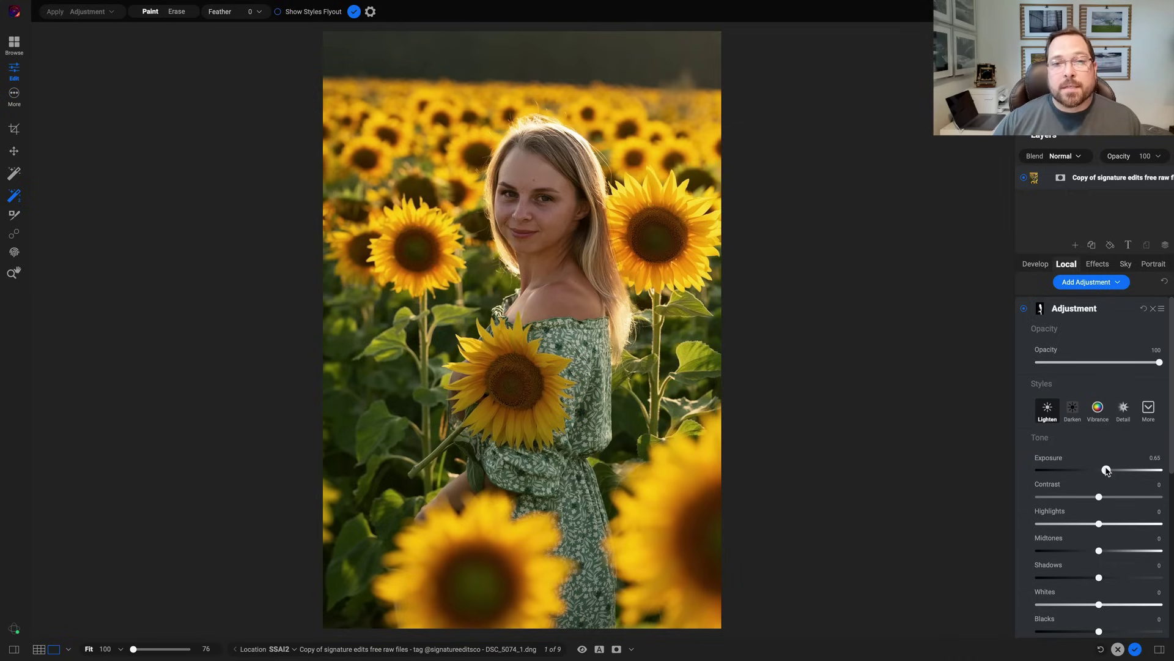
- Select the woman's hair and apply a separate Adjustment to it with temperature 31
{"action": "left_click", "coordinate": [563, 153]}
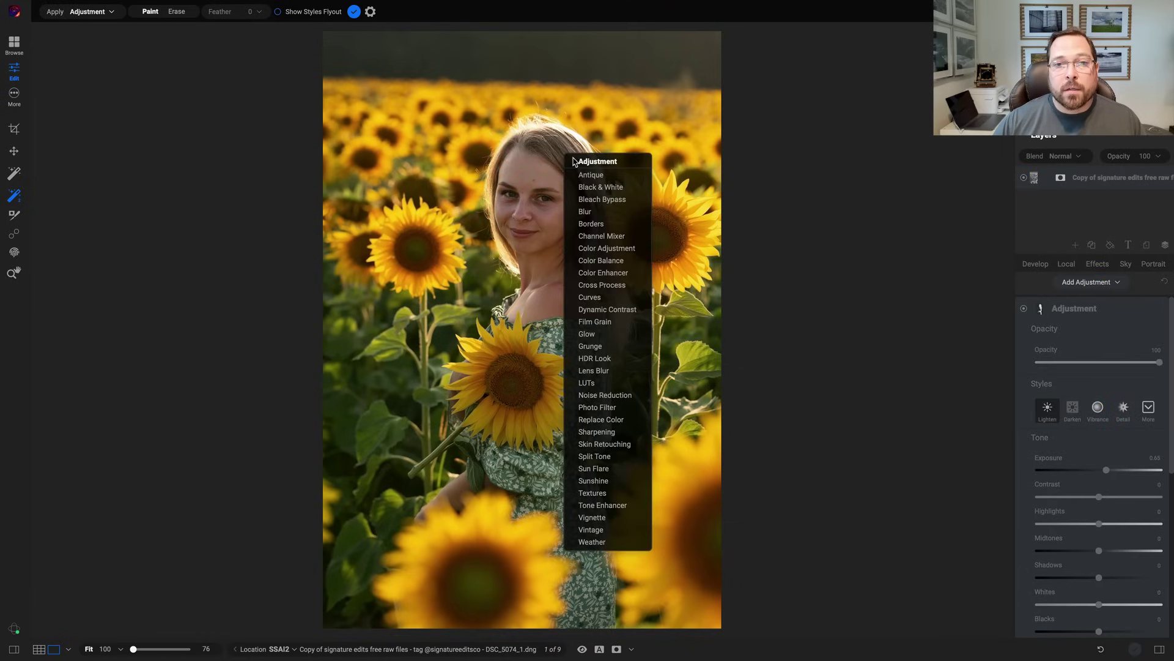
{"action": "left_click", "coordinate": [596, 181]}
{"action": "scroll", "coordinate": [1129, 523], "scroll_direction": "down", "scroll_amount": 5}
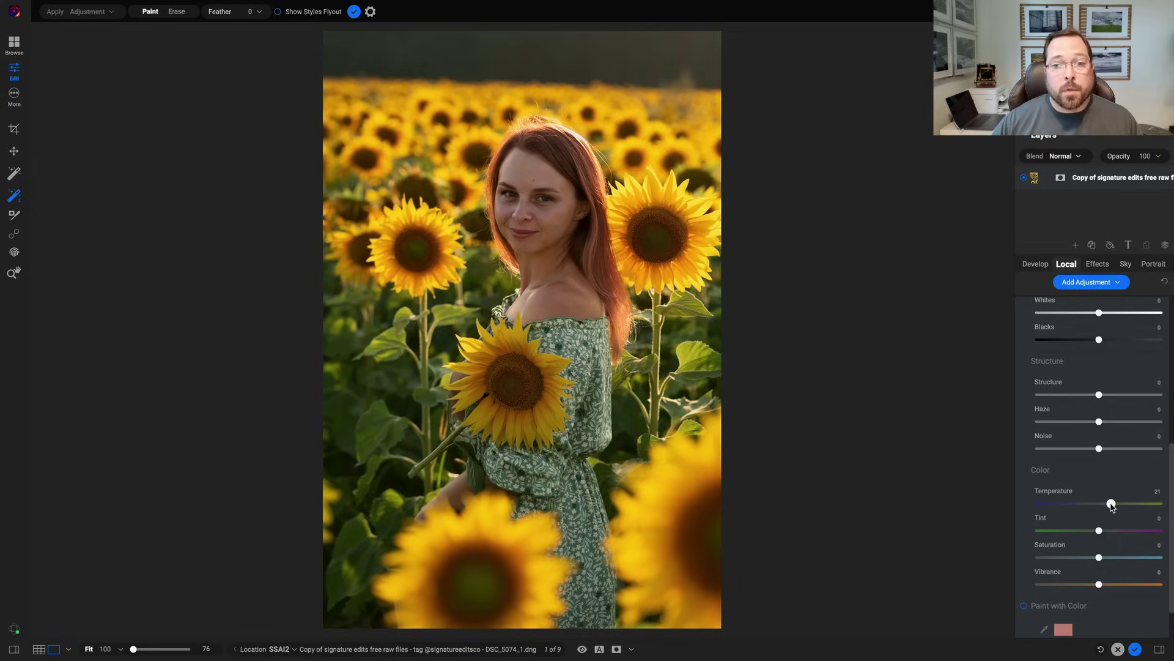
- Select all parts of the woman's dress and apply a blue Photo Filter with hue 229 and amount 31
{"action": "left_click", "coordinate": [592, 368]}
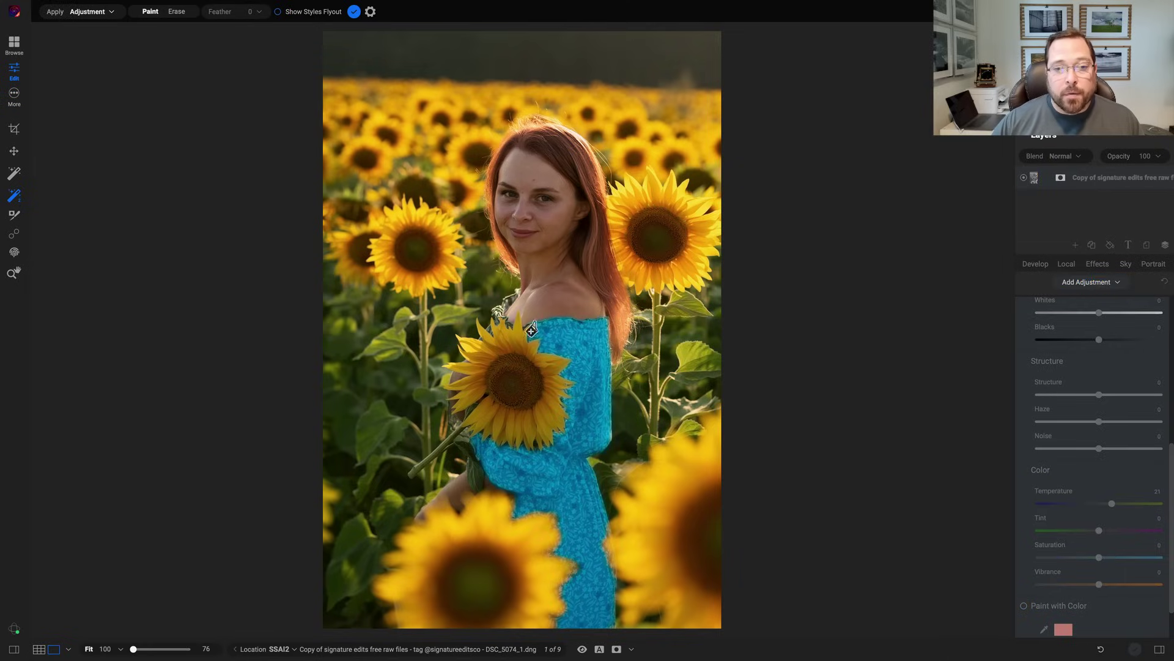
{"action": "left_click", "coordinate": [497, 310]}
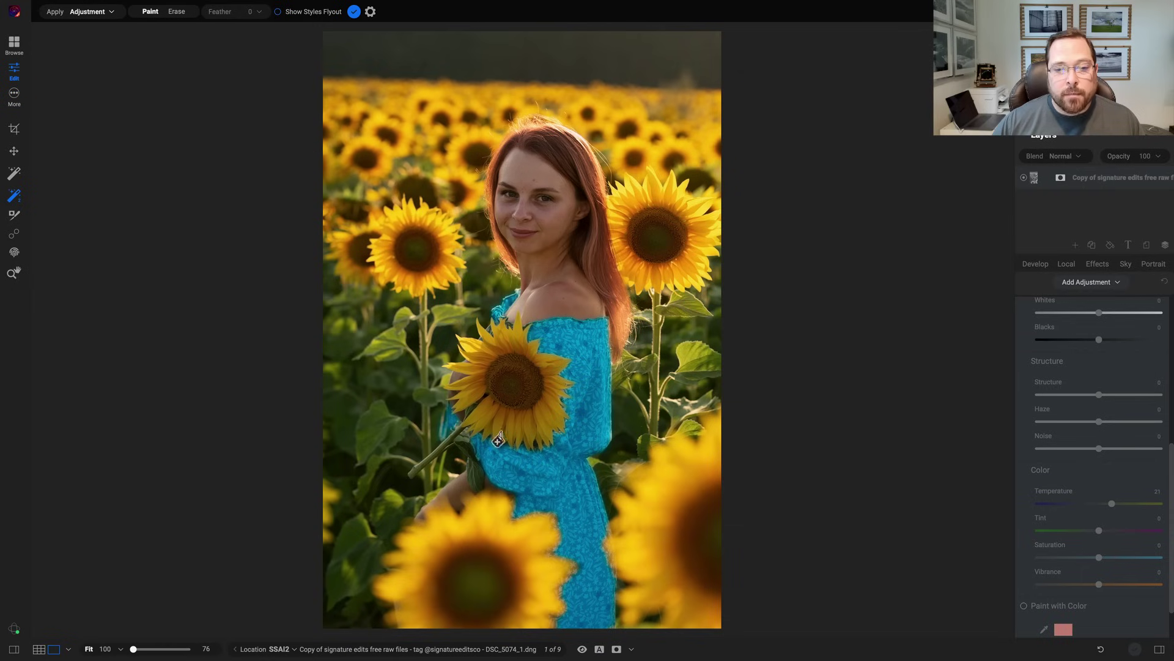
{"action": "right_click", "coordinate": [501, 451]}
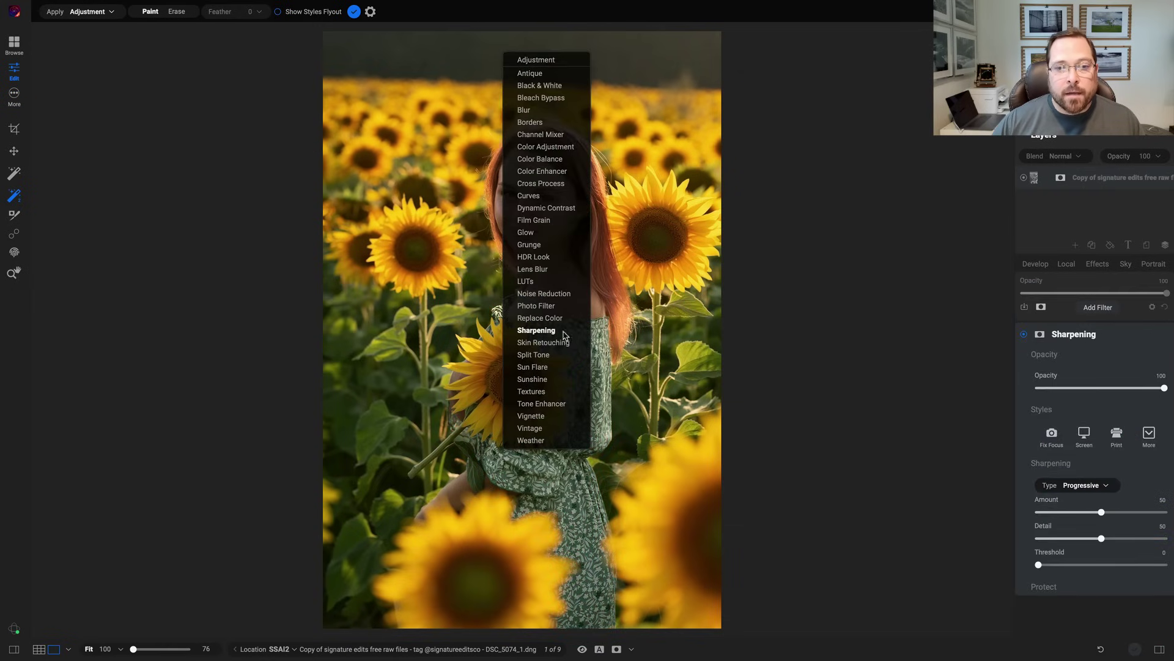
{"action": "left_click", "coordinate": [552, 306]}
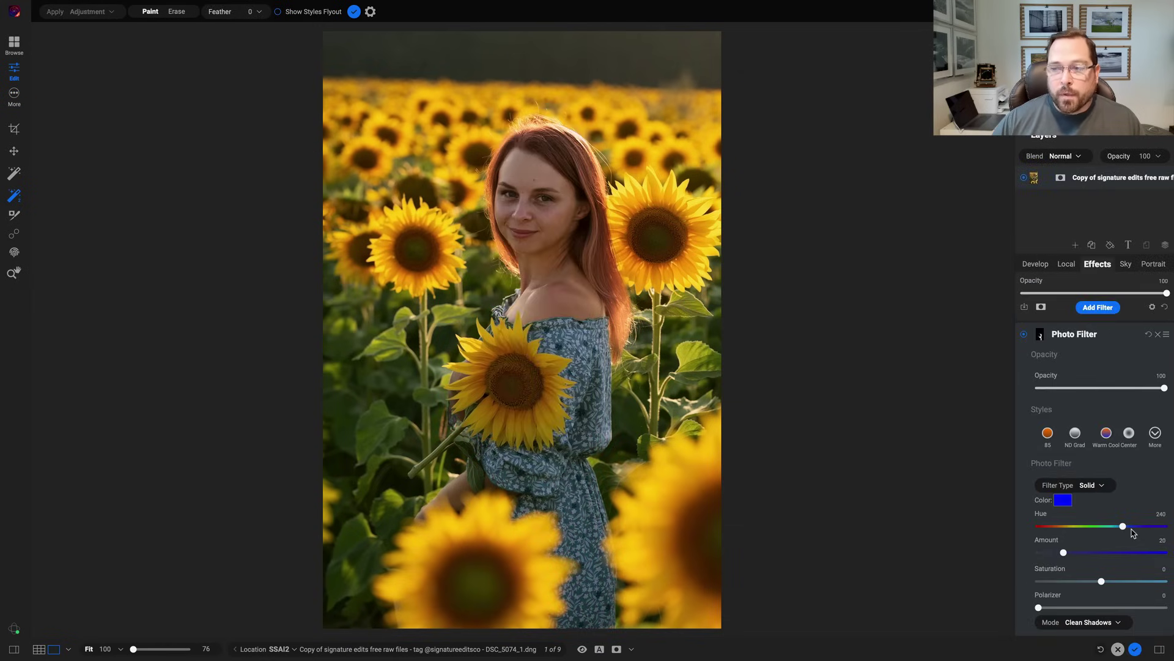
{"action": "left_click_drag", "start_coordinate": [1073, 557], "coordinate": [1120, 530]}
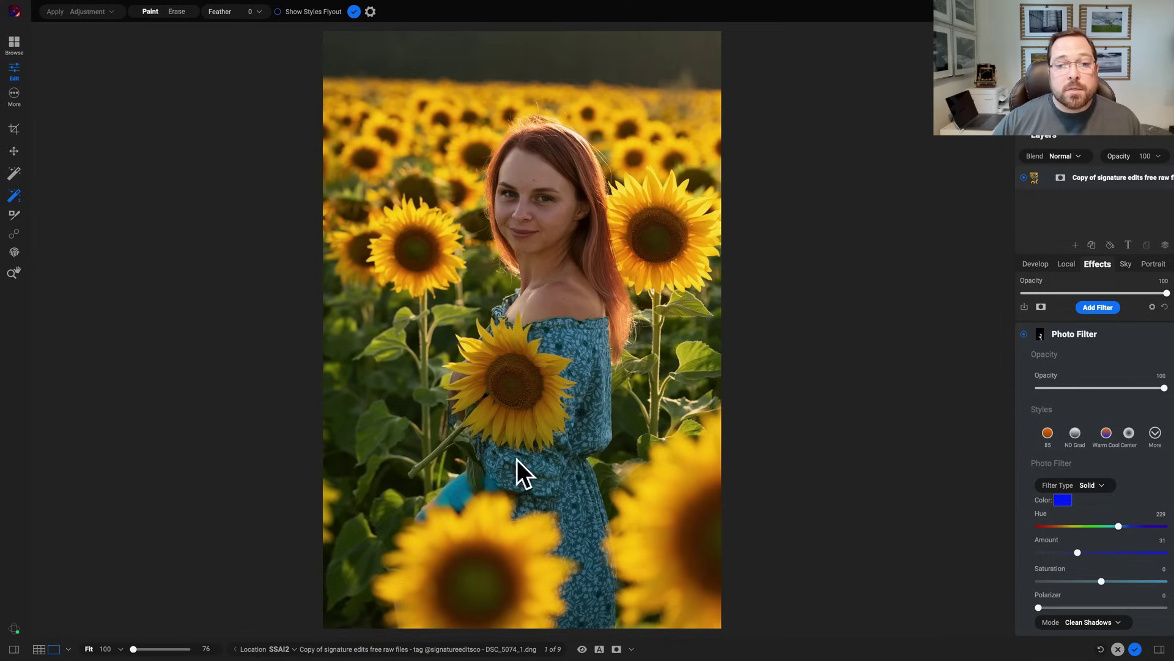
- Select the sunflower the woman is holding and apply the Sunshine filter to it
{"action": "left_click", "coordinate": [515, 384]}
{"action": "key", "text": "ctrl+z"}
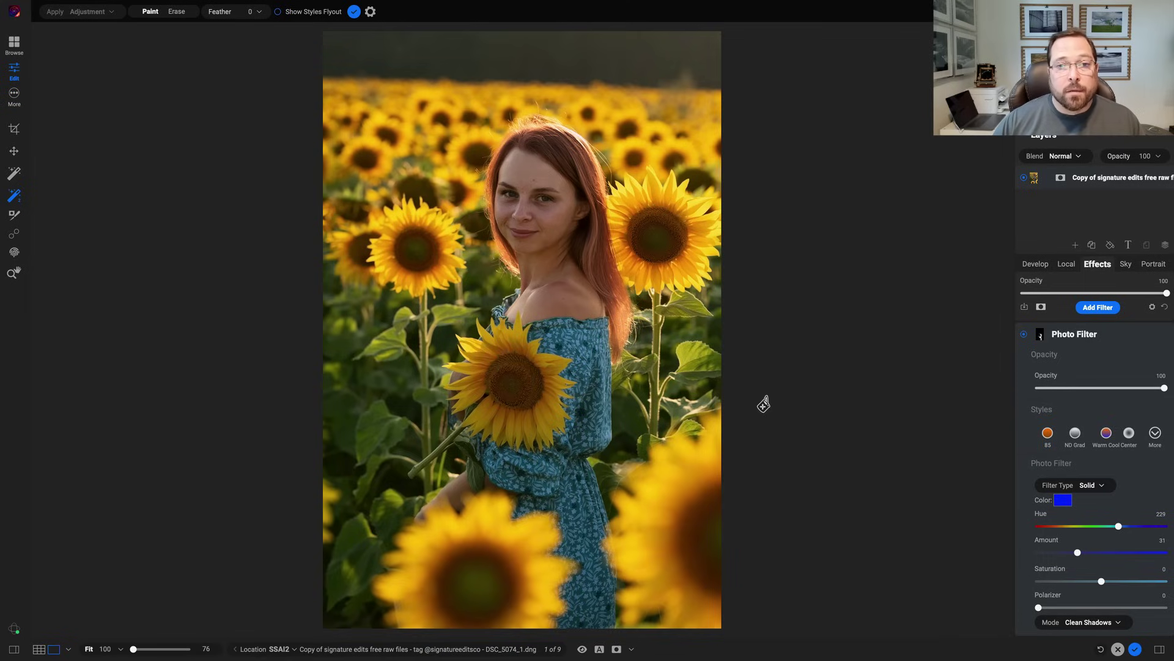
{"action": "left_click", "coordinate": [527, 386]}
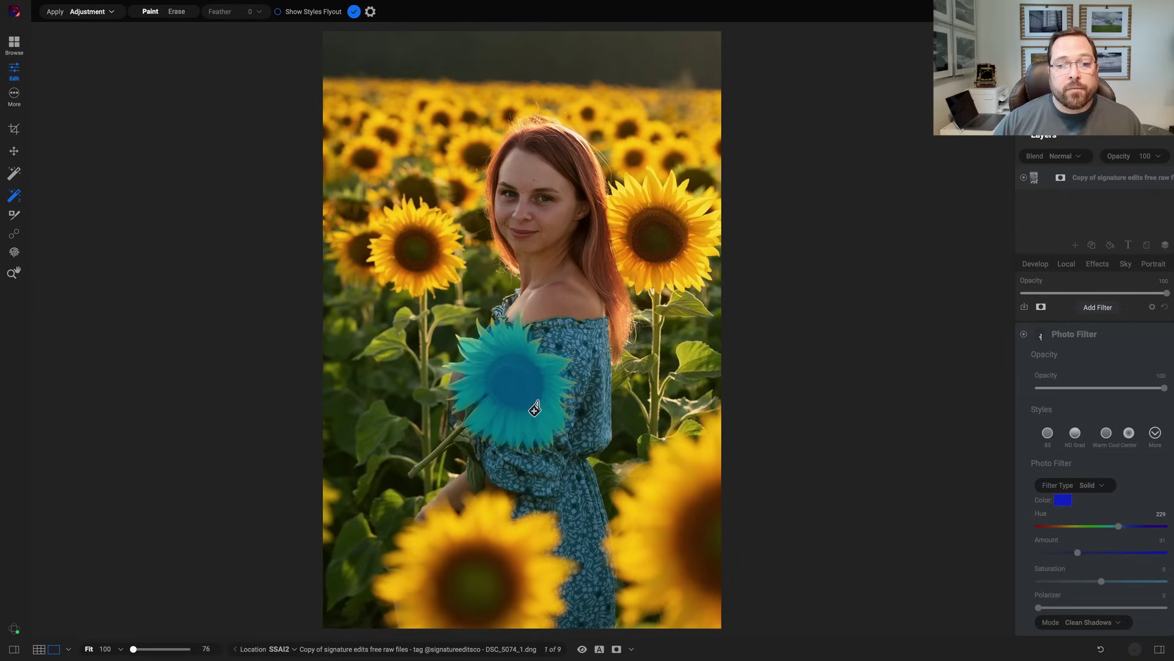
{"action": "right_click", "coordinate": [536, 412]}
{"action": "left_click", "coordinate": [577, 341]}
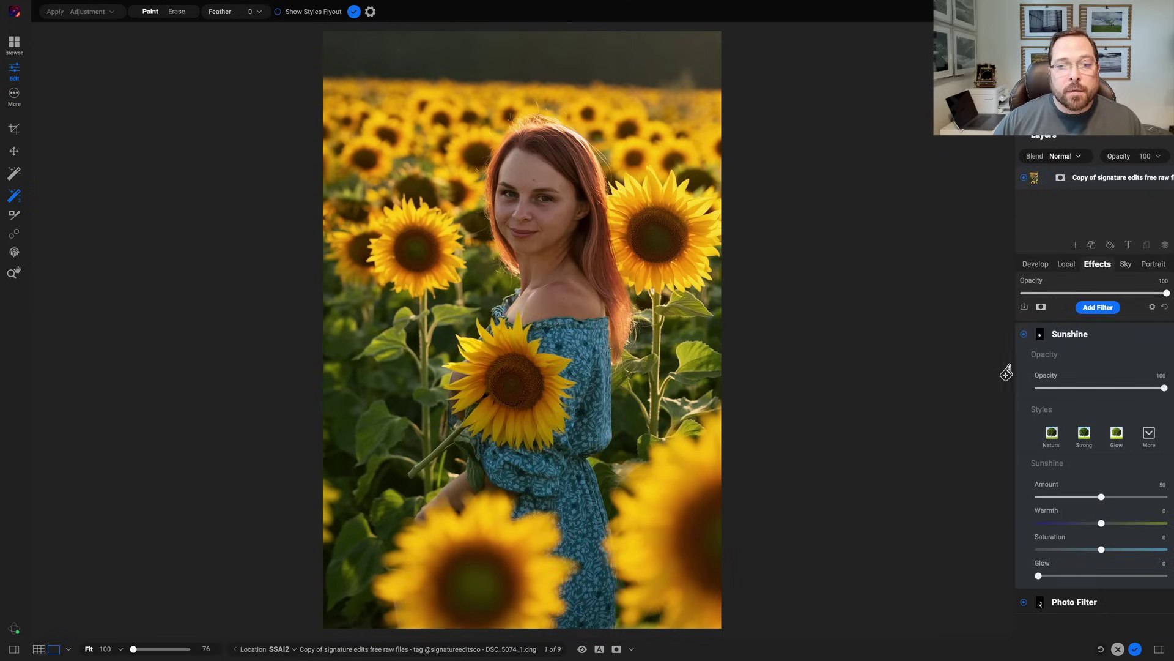
- Compare the portrait with and without the Sunshine filter, and with and without all edits
{"action": "left_click", "coordinate": [1025, 337]}
{"action": "left_click", "coordinate": [1025, 337]}
{"action": "left_click", "coordinate": [1025, 337]}
{"action": "left_click", "coordinate": [1024, 336]}
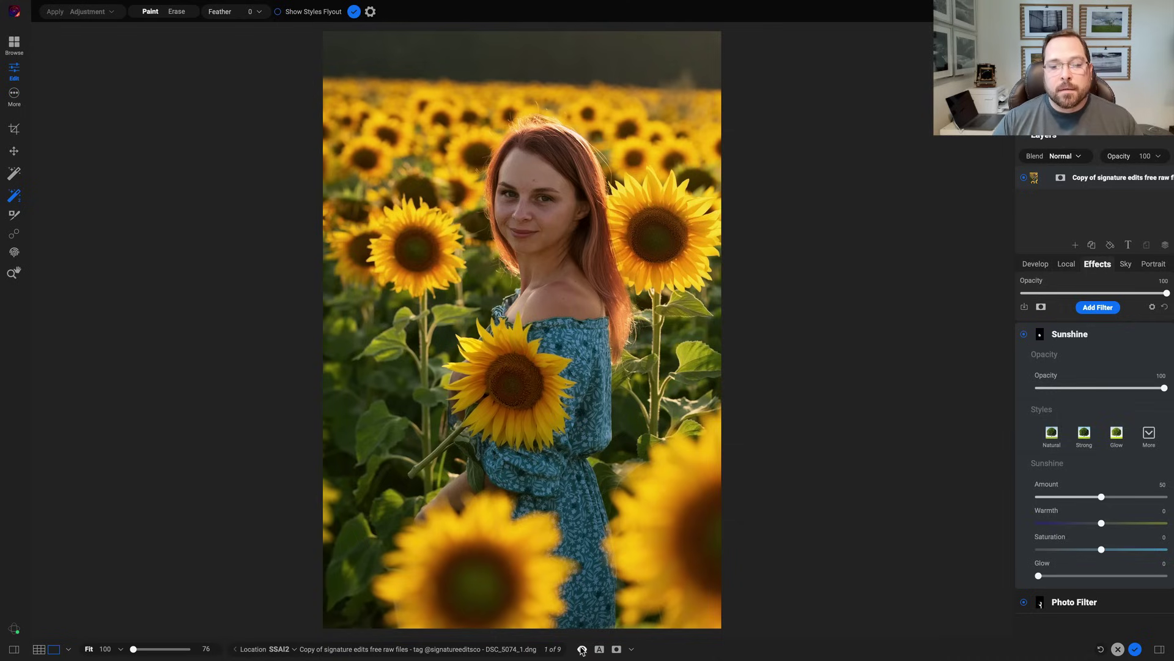
{"action": "left_click", "coordinate": [582, 649]}
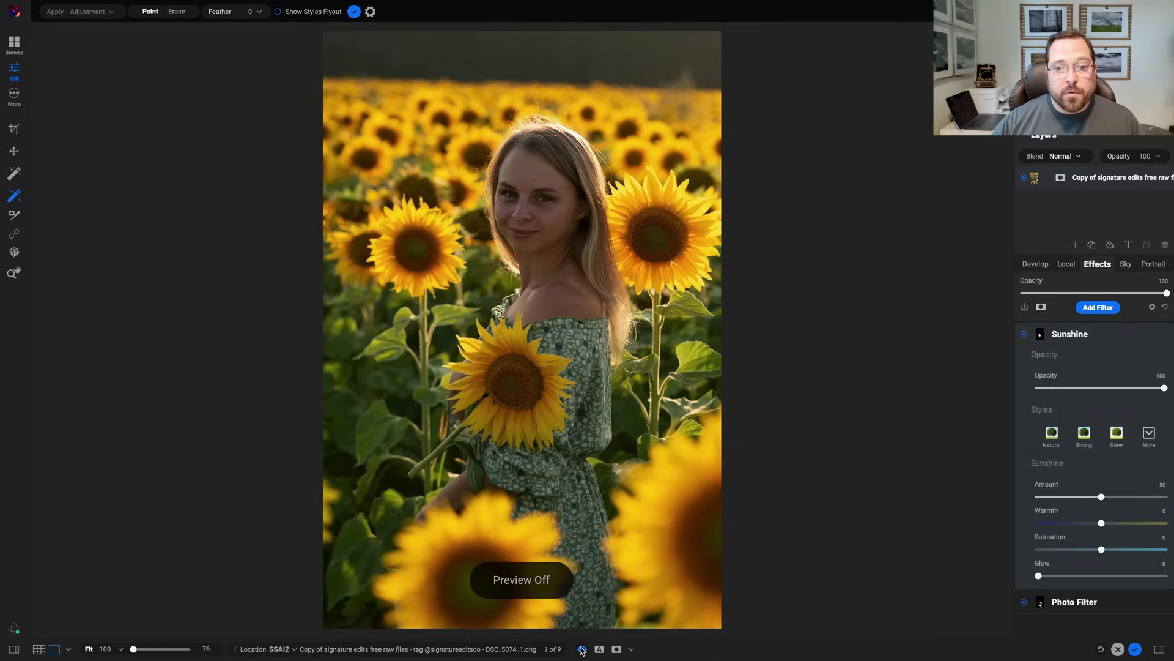
{"action": "left_click", "coordinate": [582, 649]}
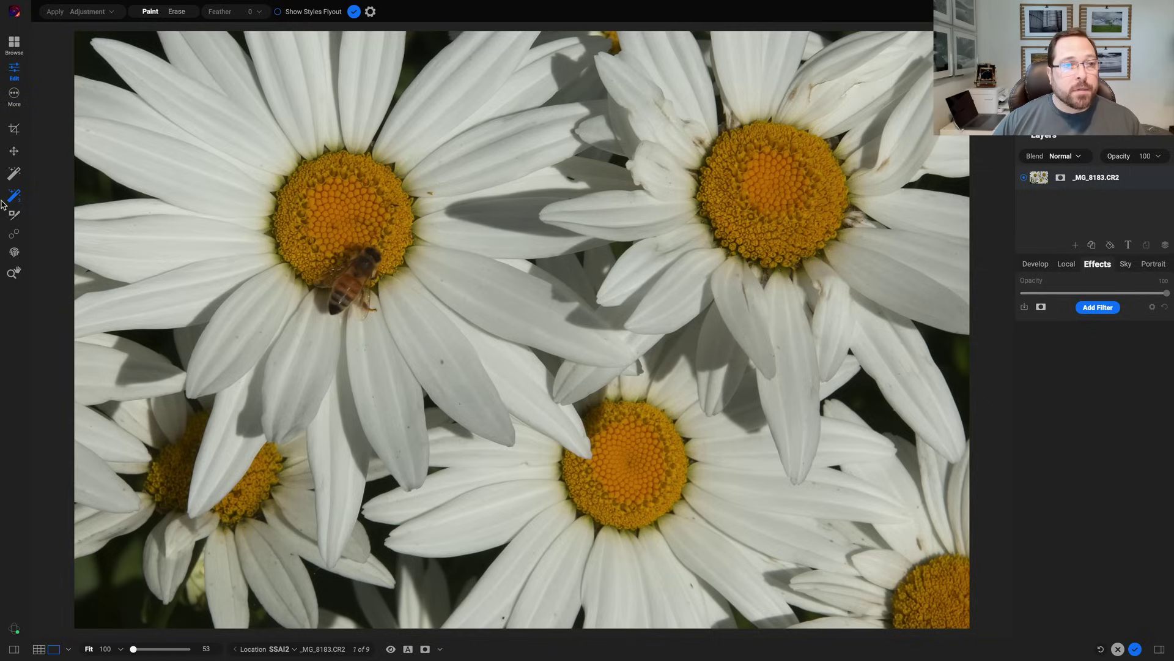
- Select the yellow centers of all the daisies together with the bee and apply Dynamic Contrast to them
{"action": "left_click", "coordinate": [337, 213]}
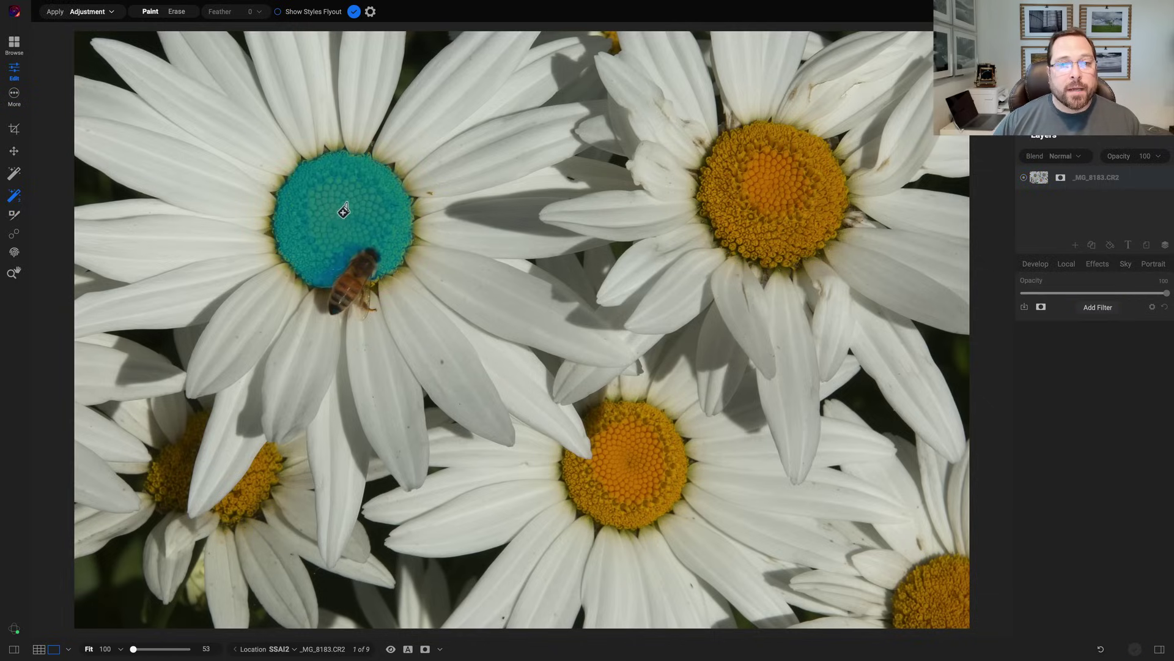
{"action": "left_click", "coordinate": [788, 188]}
{"action": "left_click", "coordinate": [656, 472]}
{"action": "left_click", "coordinate": [930, 596]}
{"action": "left_click", "coordinate": [245, 489]}
{"action": "left_click", "coordinate": [178, 468]}
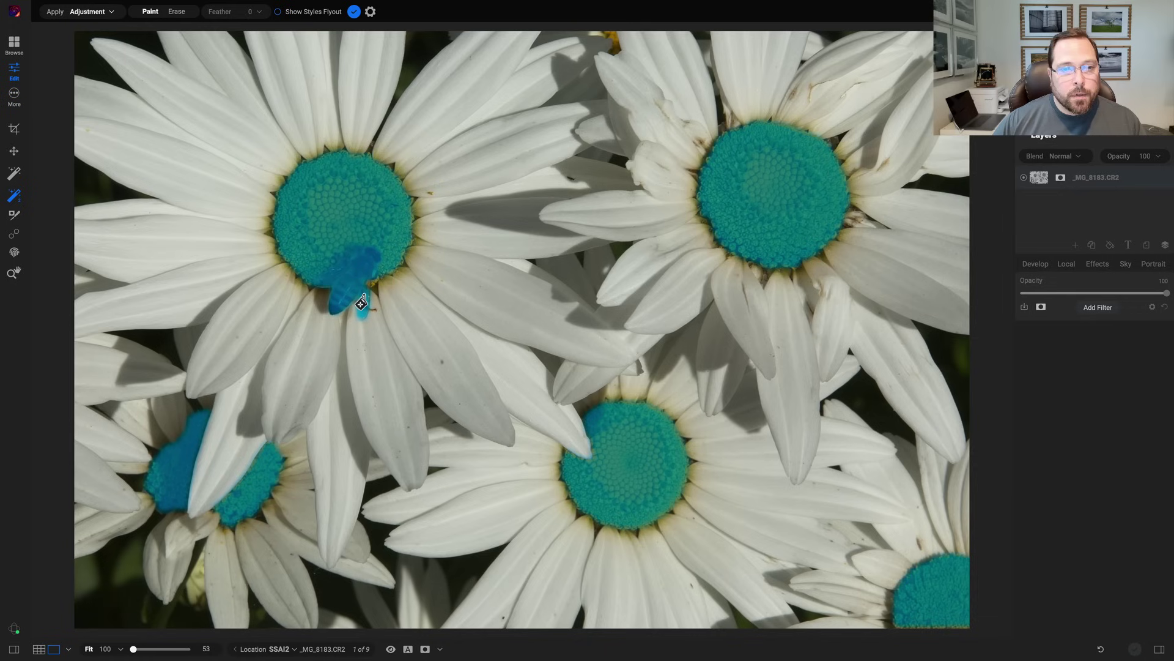
{"action": "left_click", "coordinate": [348, 238]}
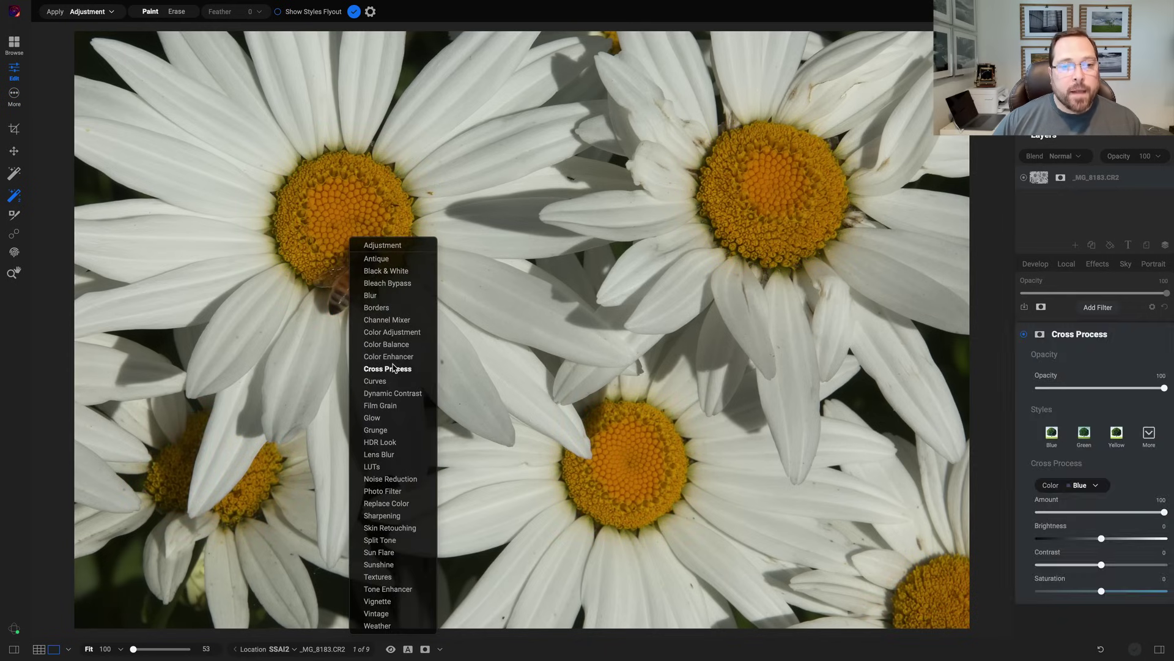
{"action": "left_click", "coordinate": [400, 393]}
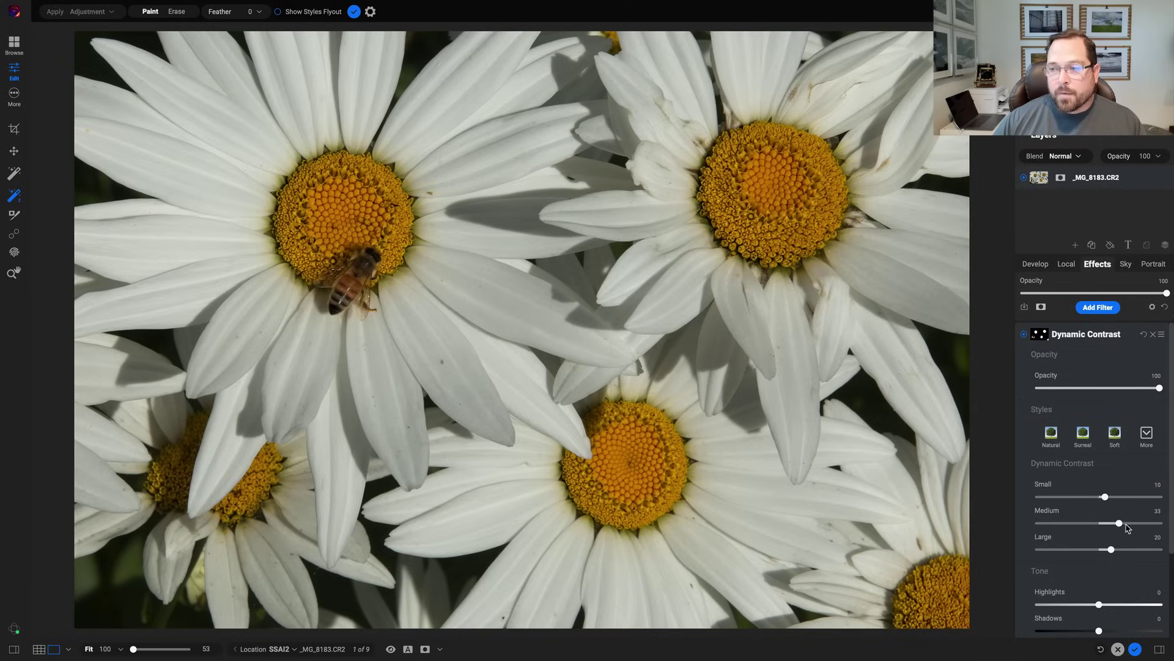
- Set the Dynamic Contrast filter's medium contrast to 40 and vibrance to 65, and compare the result with the filter off
{"action": "scroll", "coordinate": [1137, 531], "scroll_direction": "down", "scroll_amount": 5}
{"action": "scroll", "coordinate": [1116, 581], "scroll_direction": "down", "scroll_amount": 3}
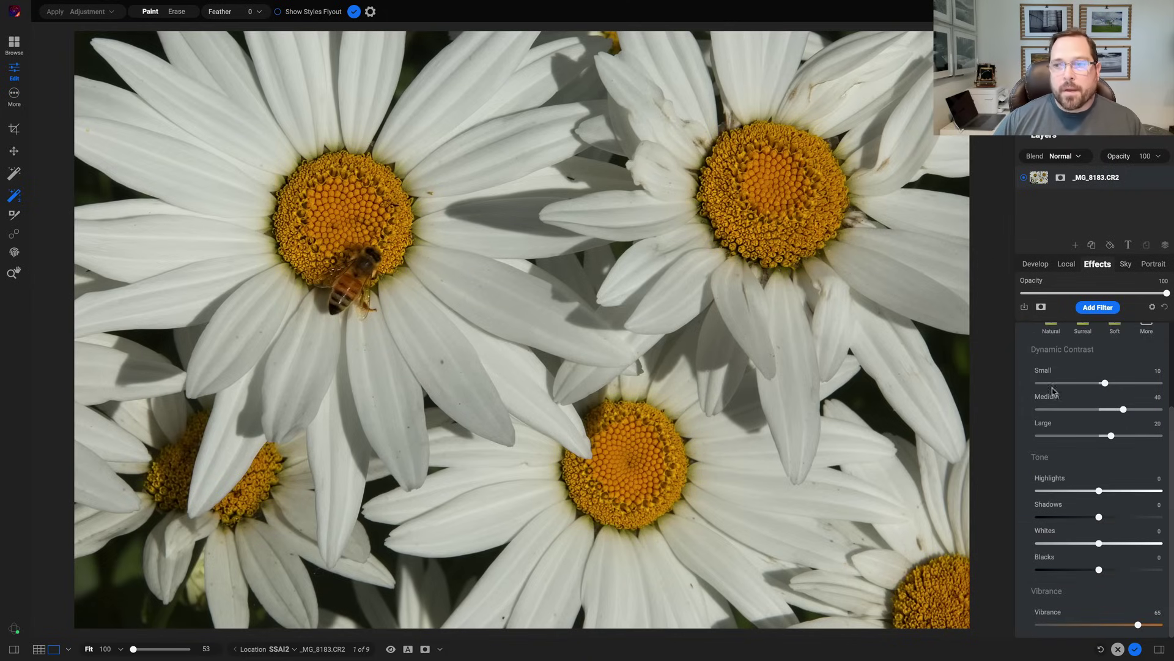
{"action": "scroll", "coordinate": [1039, 338], "scroll_direction": "up", "scroll_amount": 3}
{"action": "left_click", "coordinate": [1024, 335]}
{"action": "left_click", "coordinate": [1024, 334]}
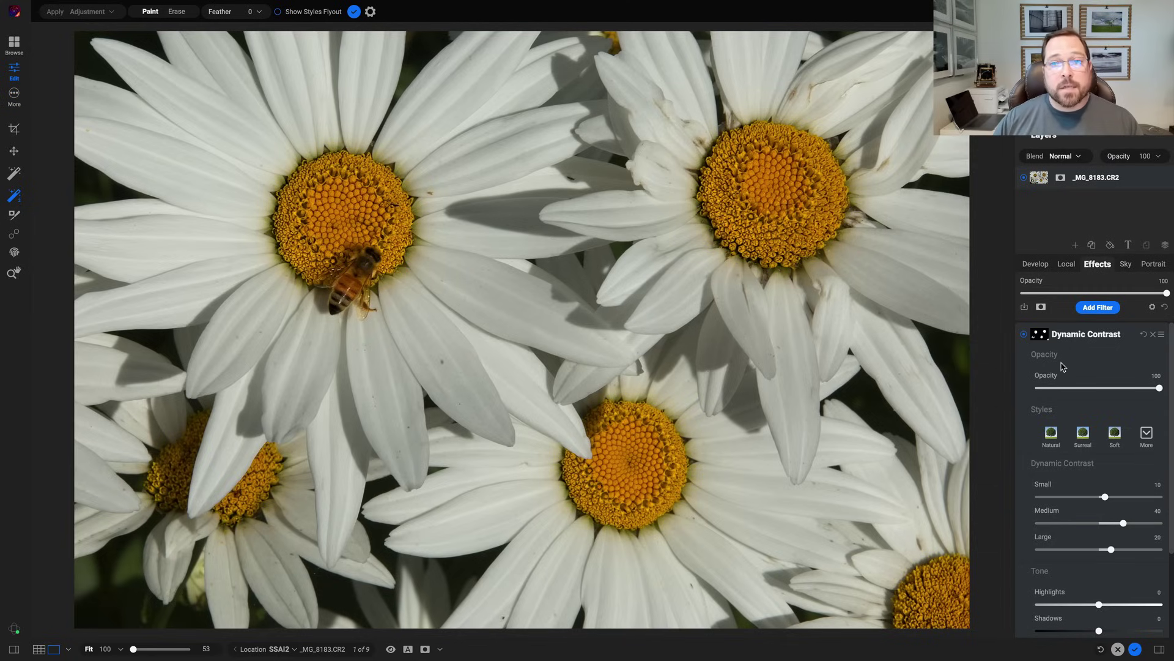
- Open the empty dunes photo IMG_4723.CR2 and add the walking man photo IMG_4838.CR2 as a layer above it
{"action": "left_click", "coordinate": [497, 606]}
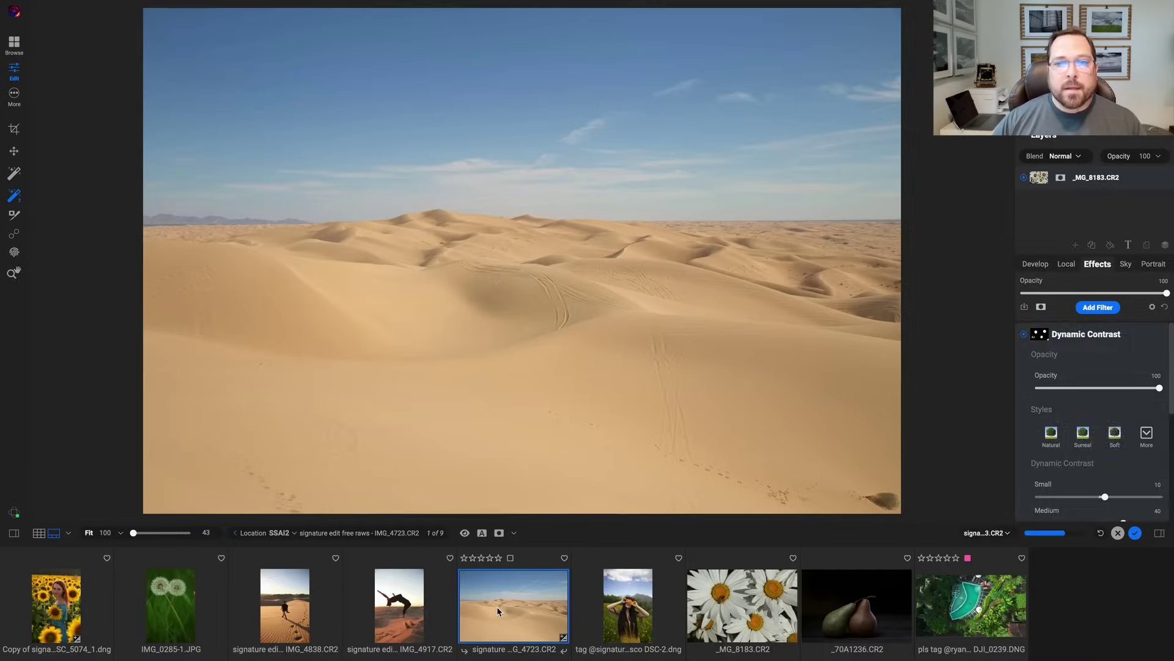
{"action": "left_click", "coordinate": [298, 602]}
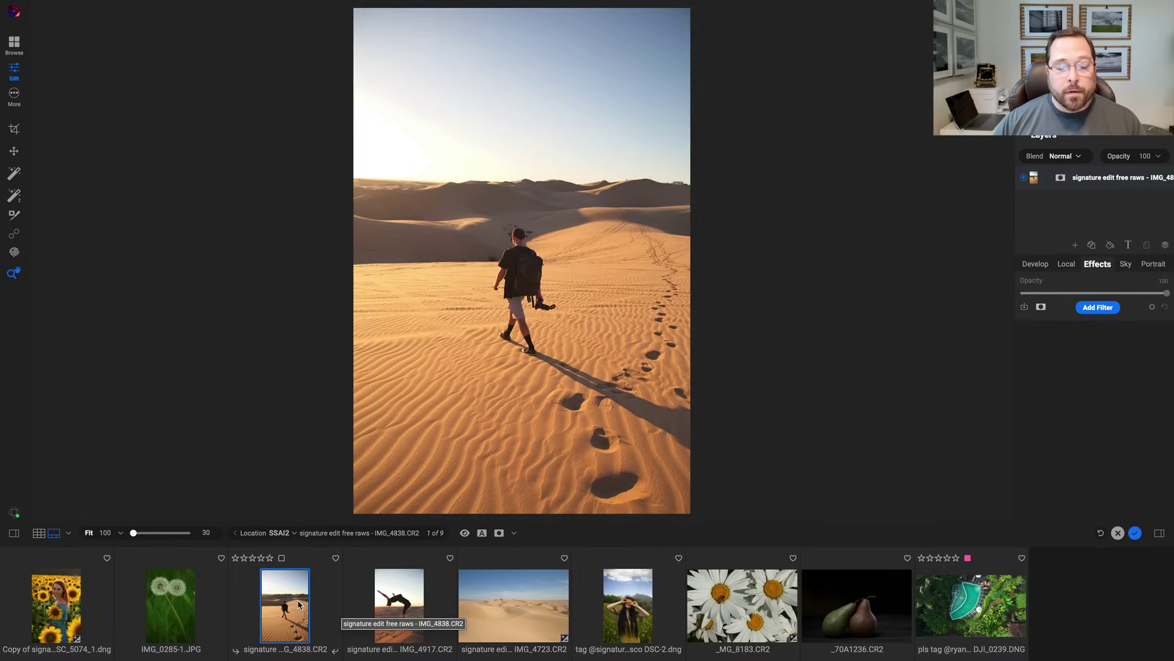
{"action": "left_click", "coordinate": [472, 603]}
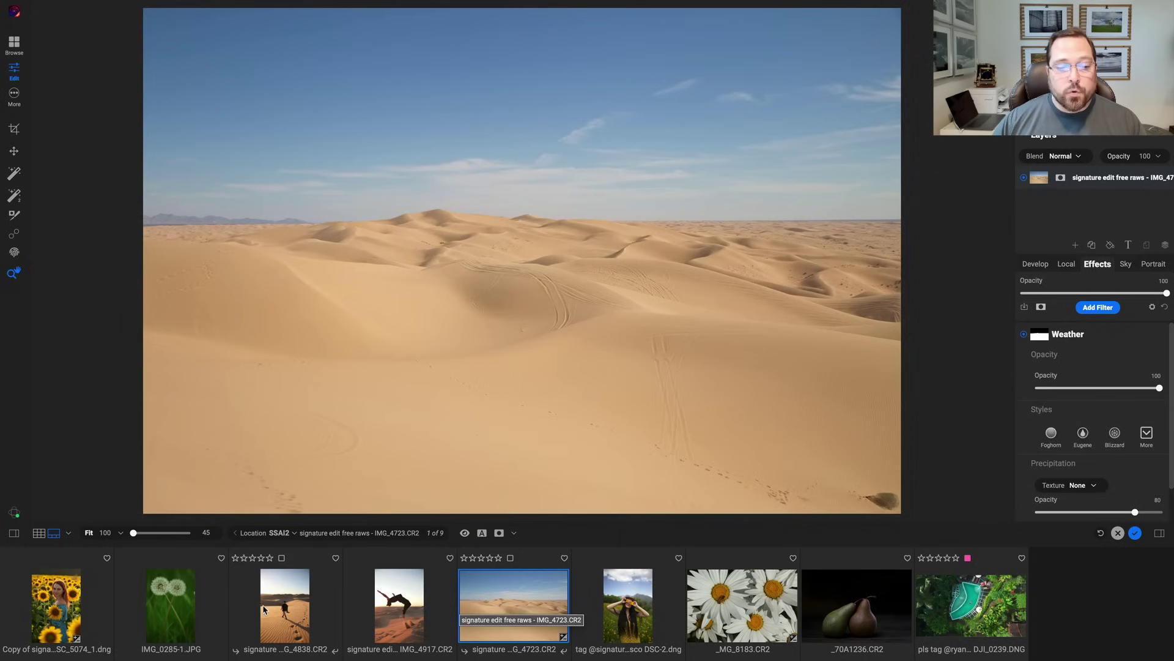
{"action": "left_click_drag", "start_coordinate": [281, 615], "coordinate": [387, 368]}
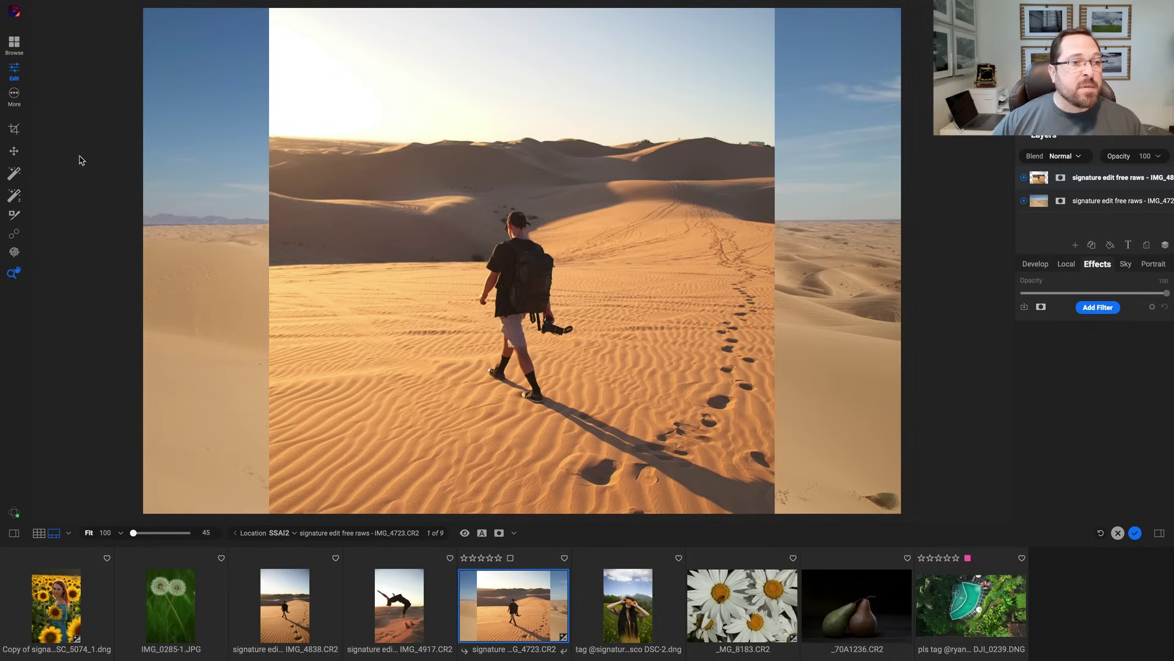
- Mask the upper layer so that only the walking man with his backpack, camera and shadow remains over the dunes
{"action": "left_click", "coordinate": [13, 214]}
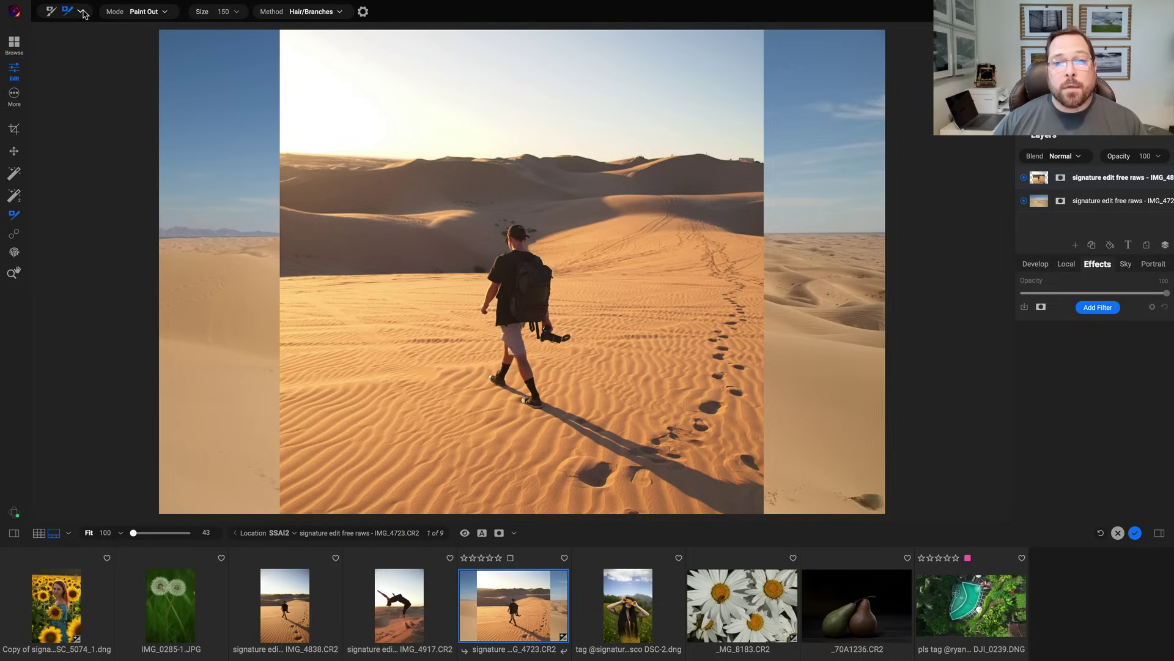
{"action": "left_click", "coordinate": [82, 14]}
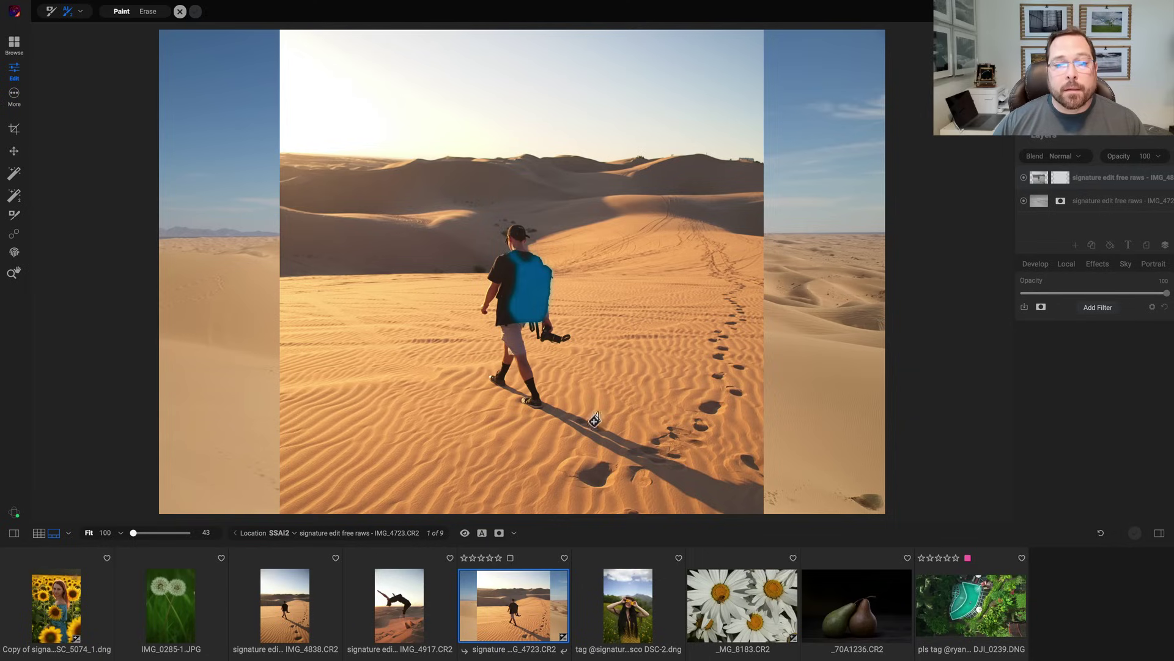
{"action": "left_click", "coordinate": [452, 231]}
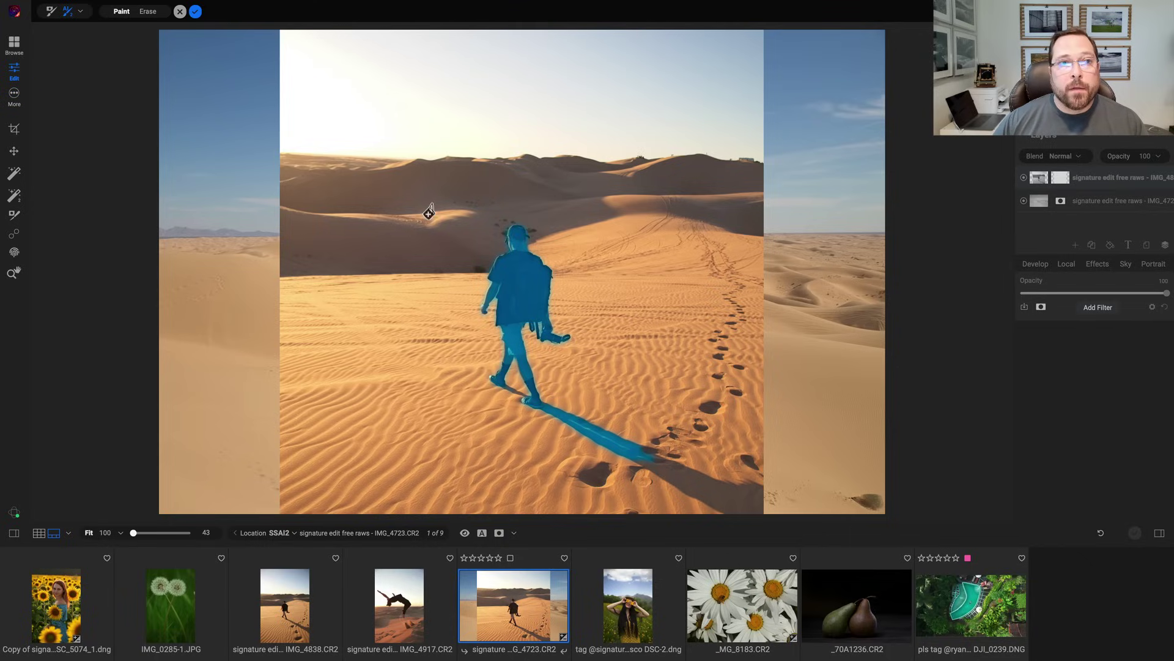
{"action": "left_click", "coordinate": [195, 11]}
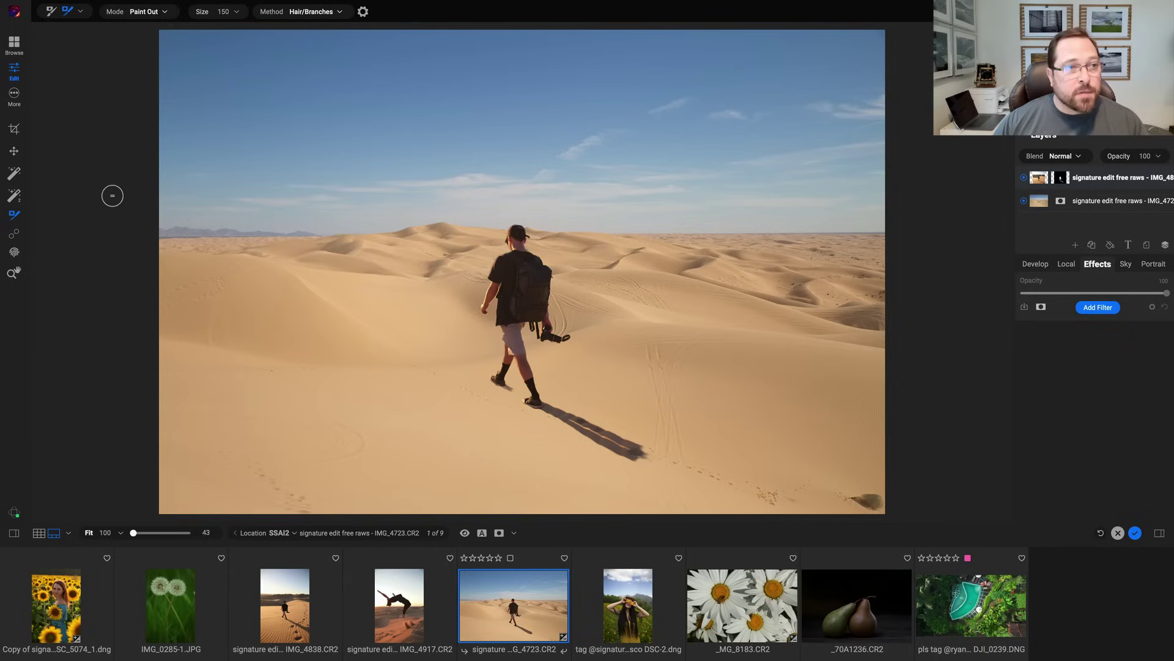
- Shrink the walking man layer to 924 by 1387 and place it slightly left of center on the dunes
{"action": "left_click", "coordinate": [14, 150]}
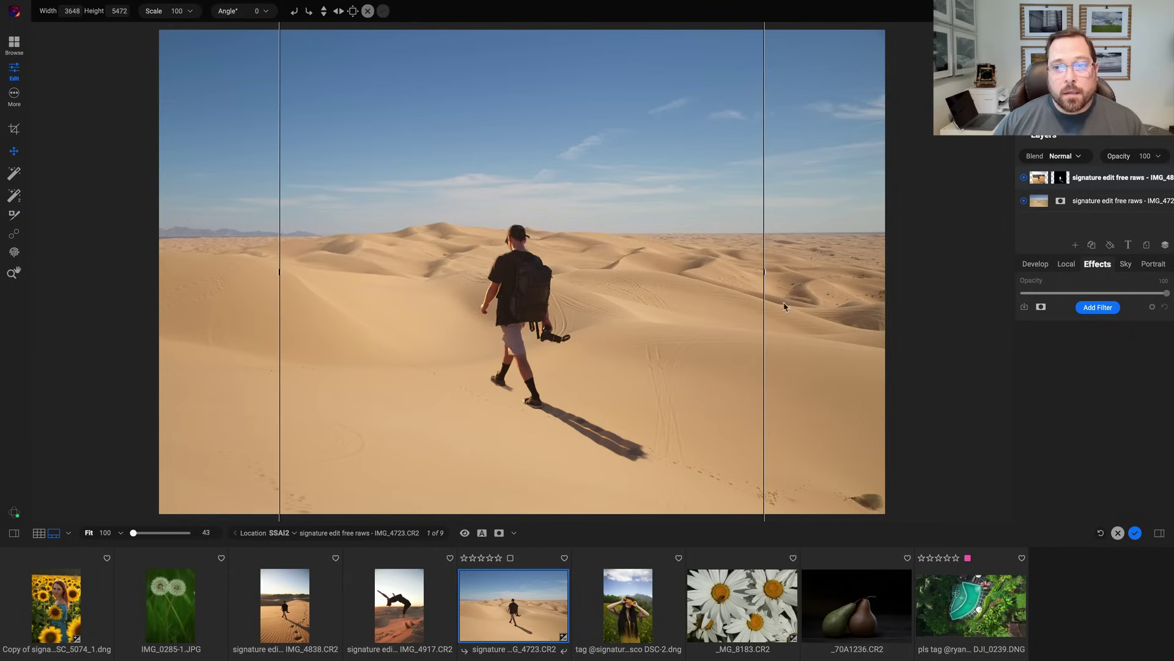
{"action": "left_click_drag", "start_coordinate": [766, 275], "coordinate": [422, 353]}
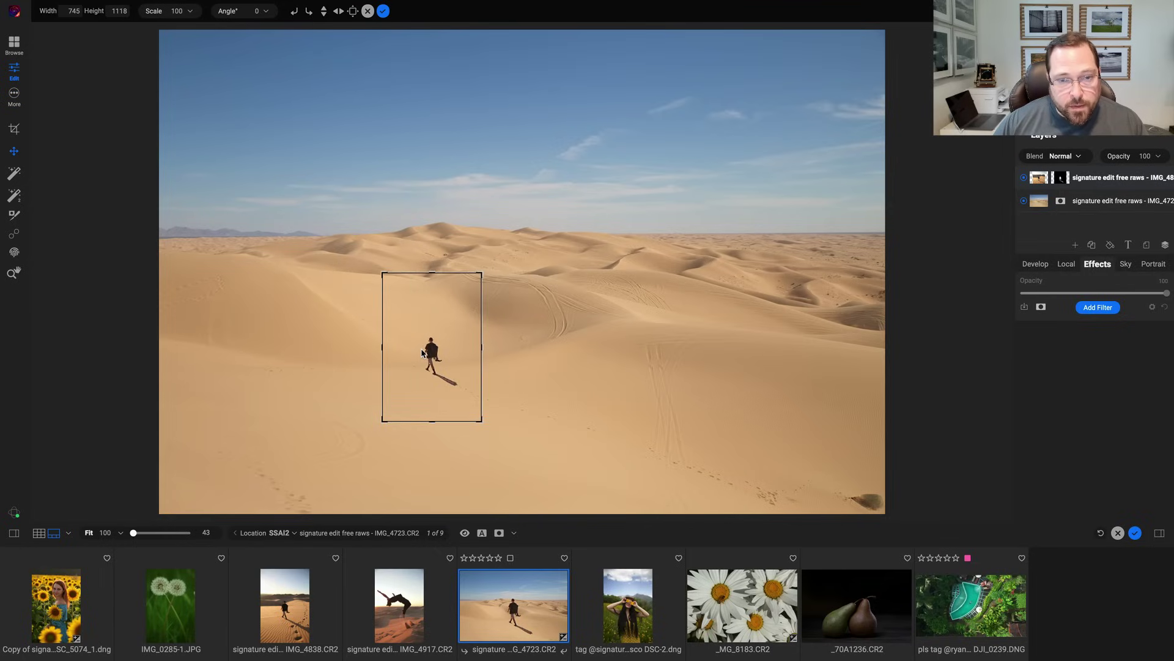
{"action": "left_click_drag", "start_coordinate": [480, 273], "coordinate": [503, 235]}
{"action": "left_click_drag", "start_coordinate": [475, 296], "coordinate": [465, 316]}
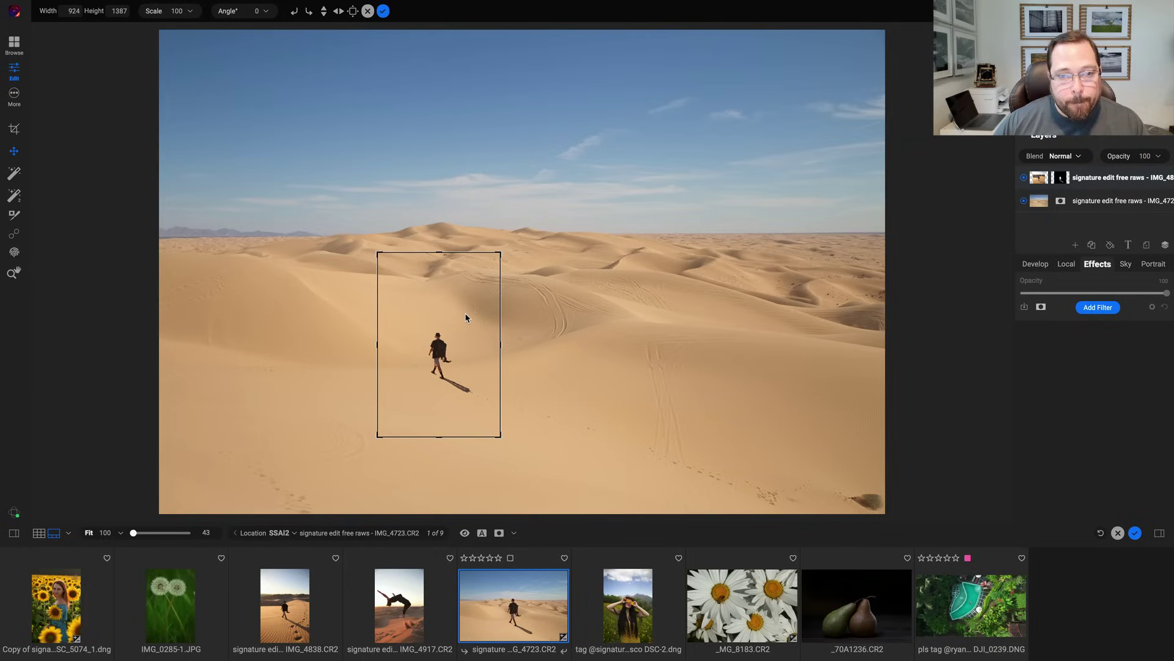
{"action": "left_click", "coordinate": [383, 11]}
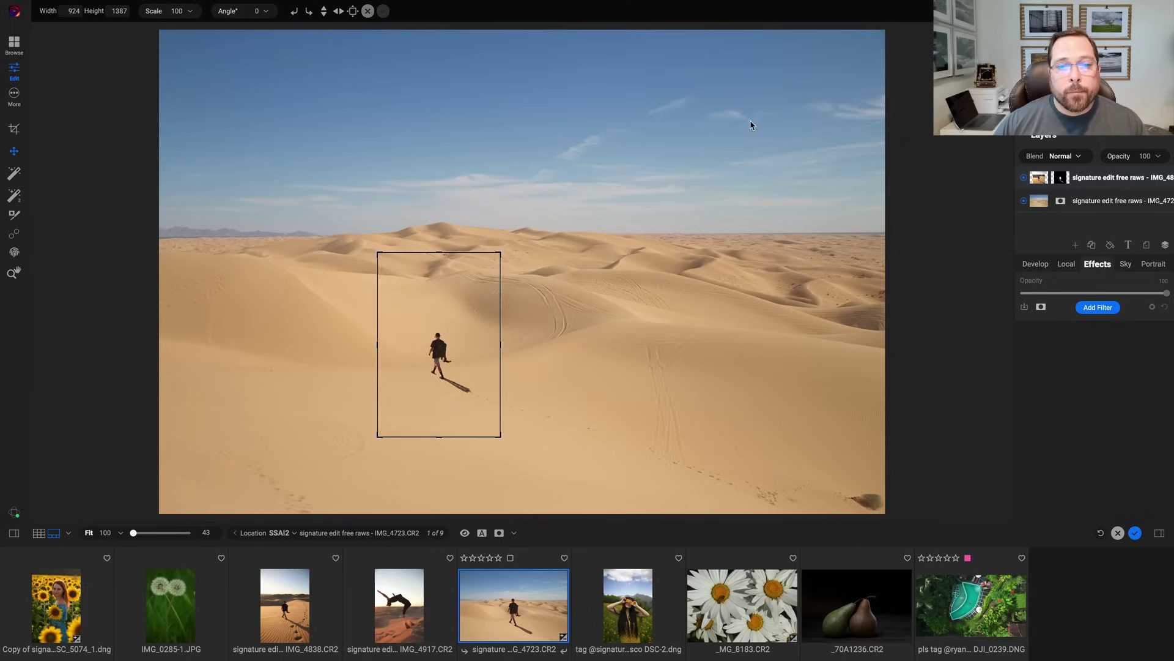